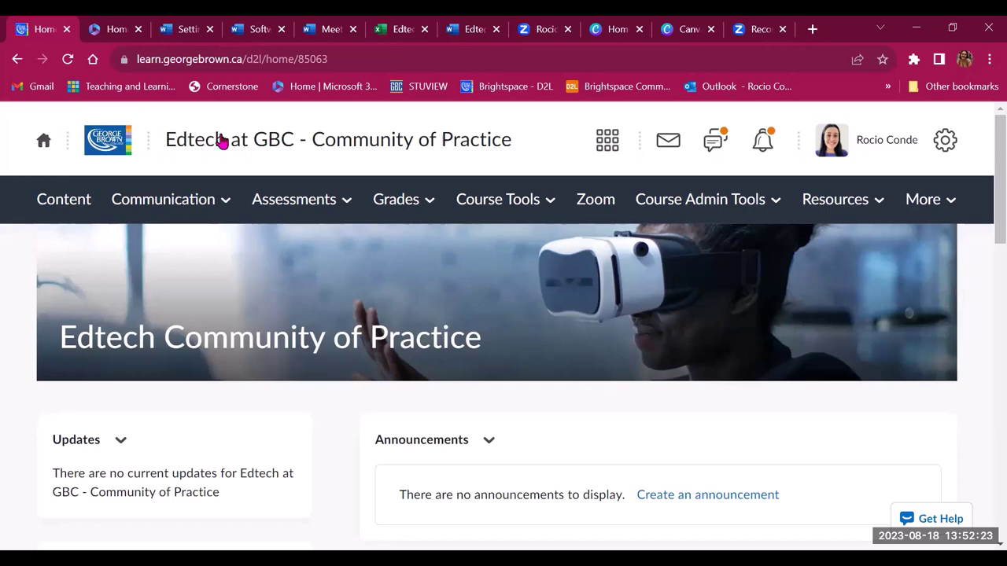
Open the course's Announcements page and its Discussions page to view both communication areas
click(166, 199)
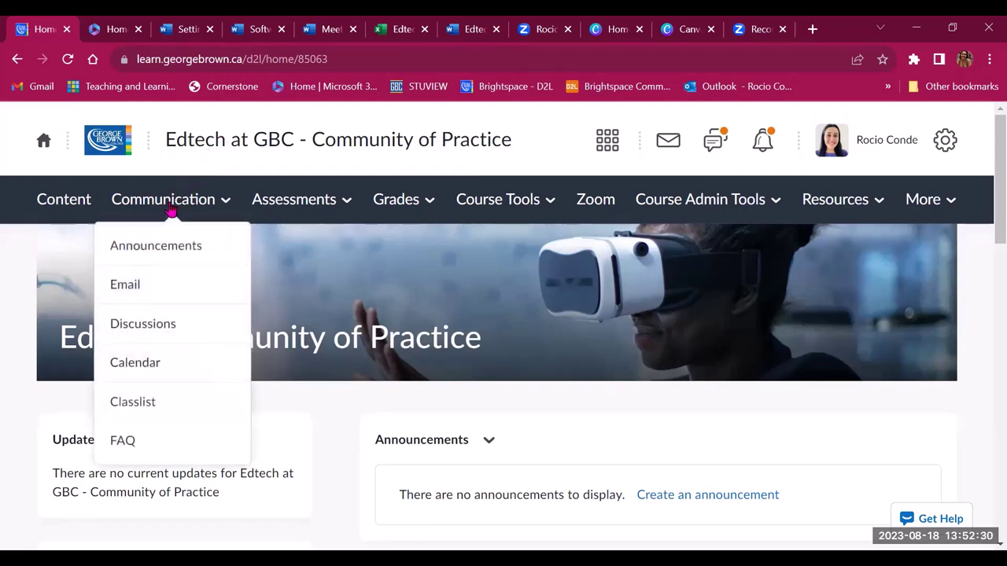
click(154, 248)
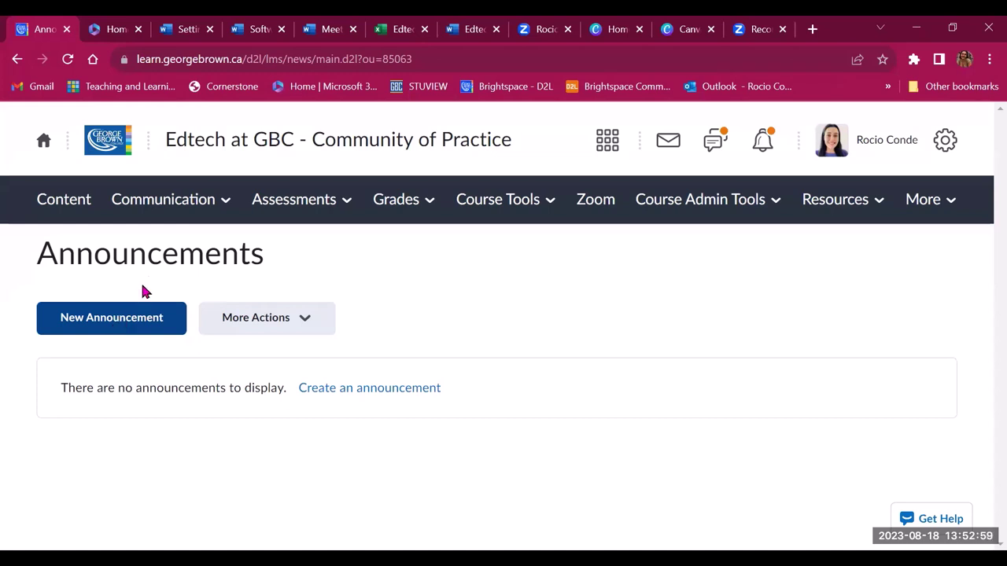
click(173, 206)
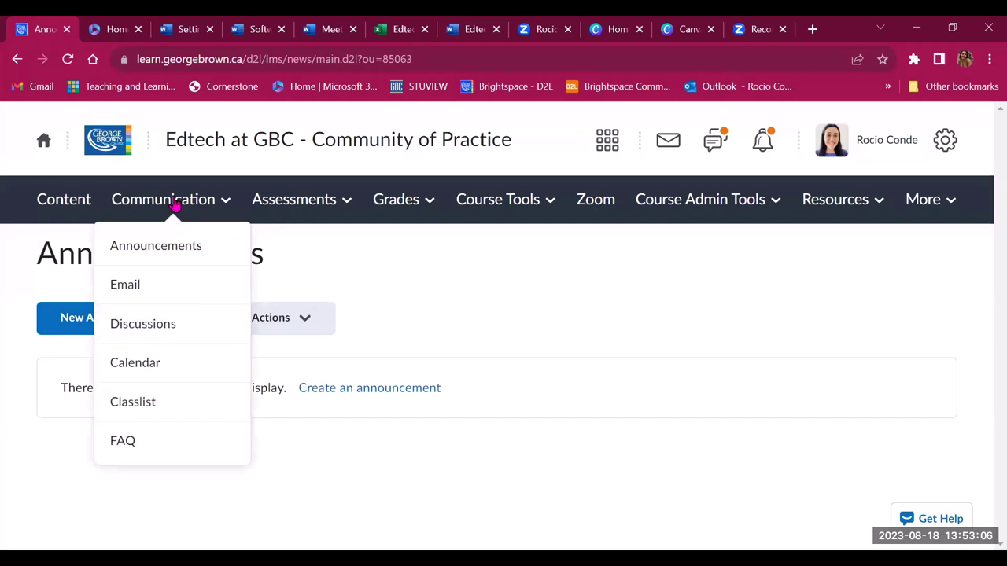
click(145, 329)
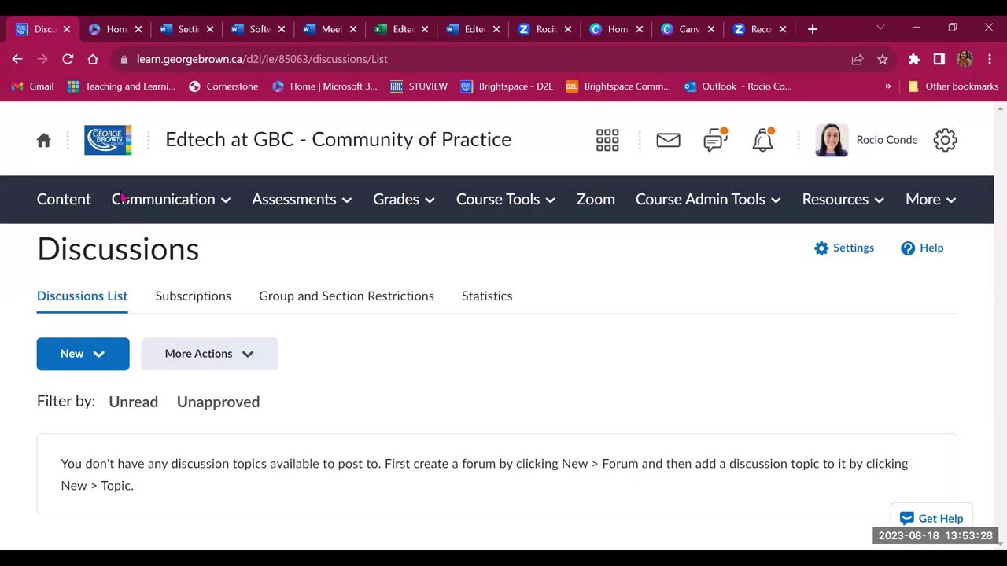
Return to the course homepage and examine the Activity Feed, including the latest post about AI in education and its comment field
click(246, 146)
scroll(423, 404, down, 6)
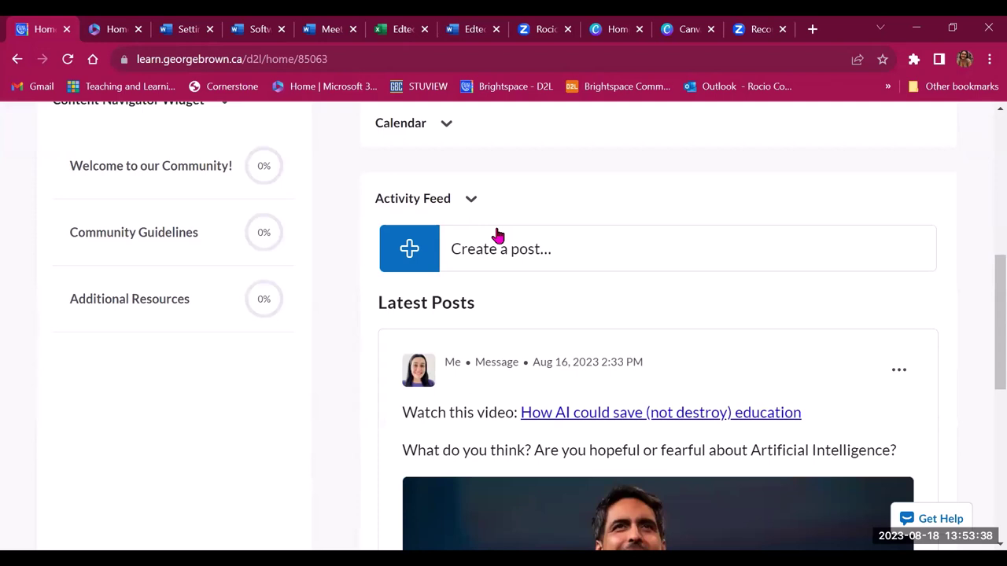
scroll(497, 234, down, 2)
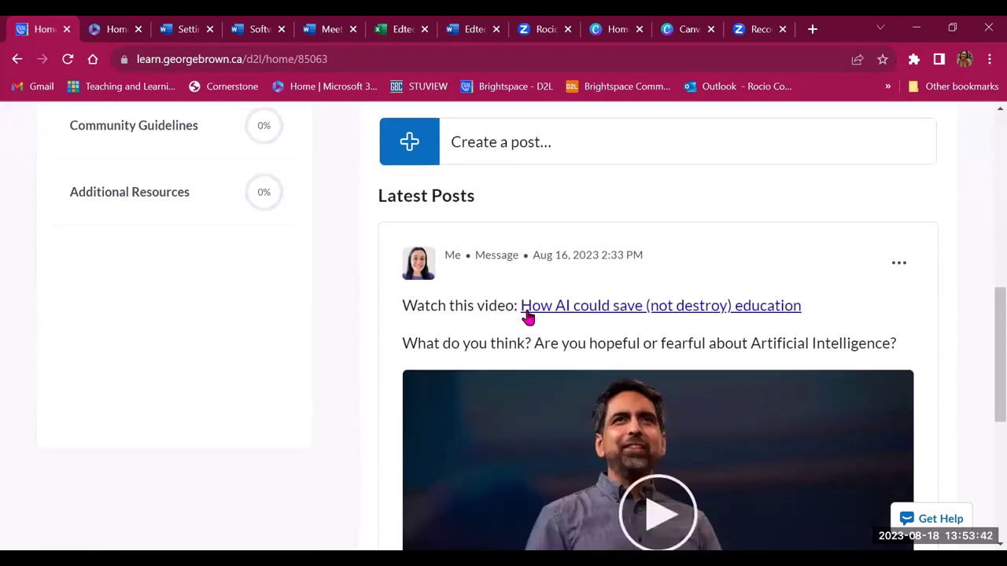
scroll(562, 317, down, 1)
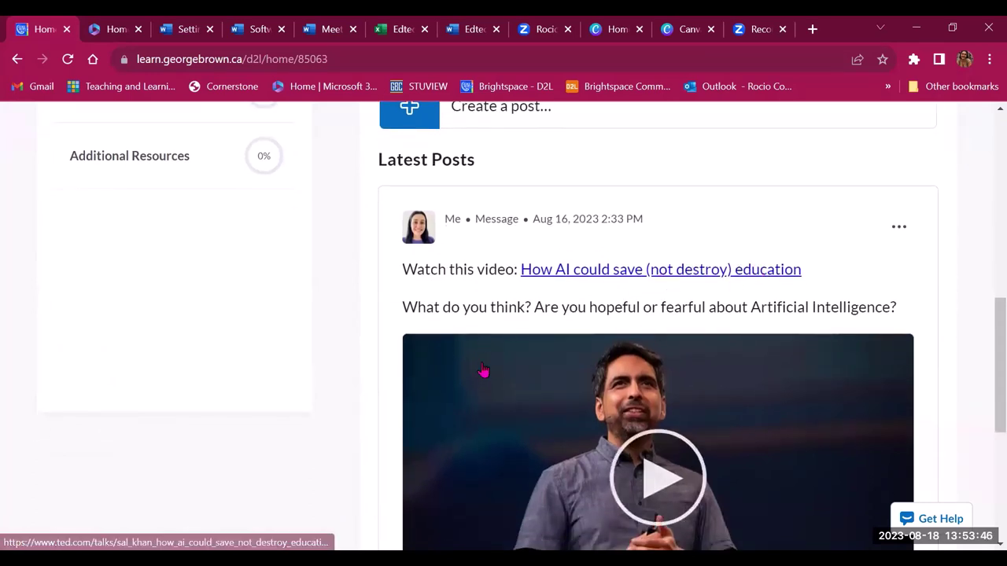
scroll(484, 368, down, 2)
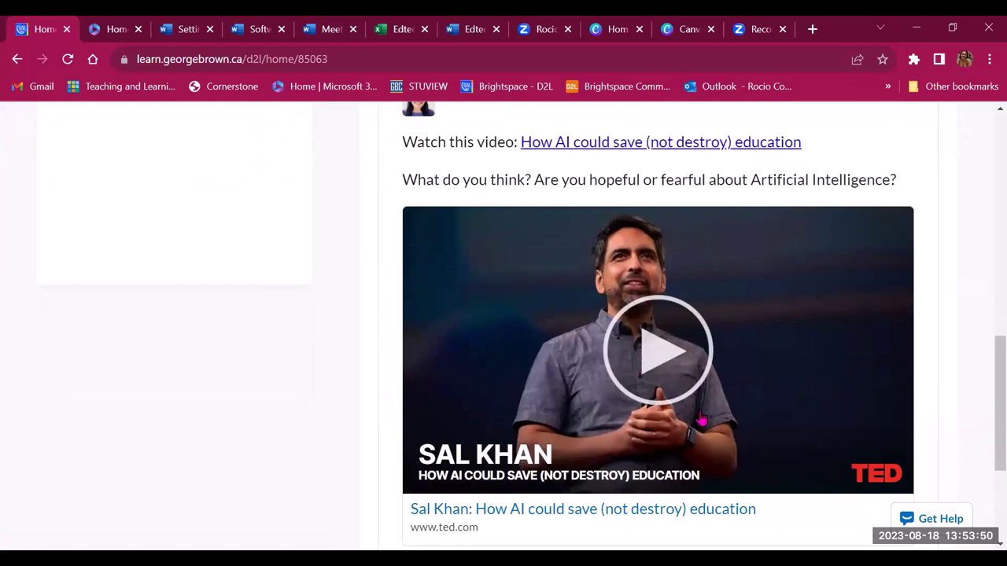
scroll(709, 385, down, 2)
click(571, 438)
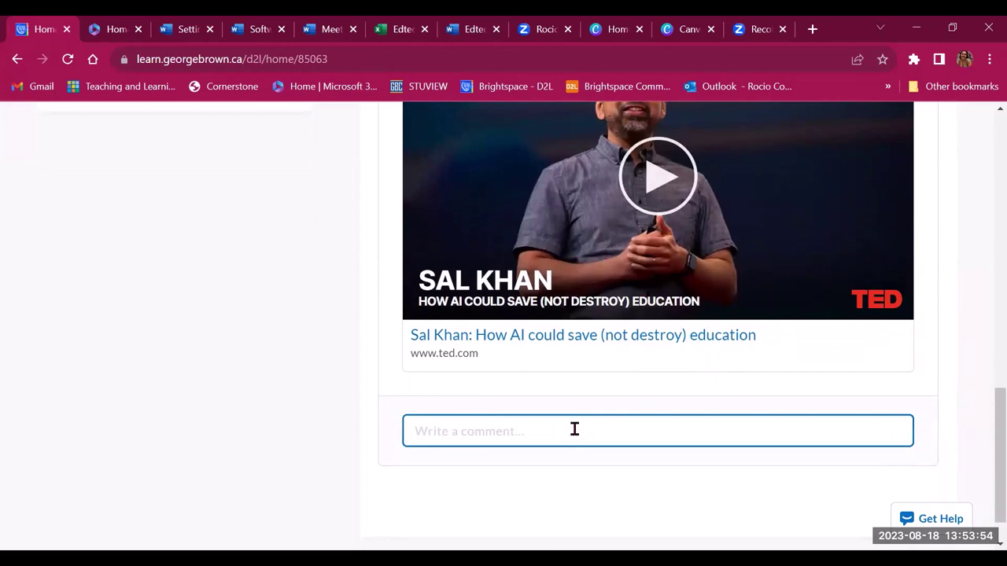
click(605, 373)
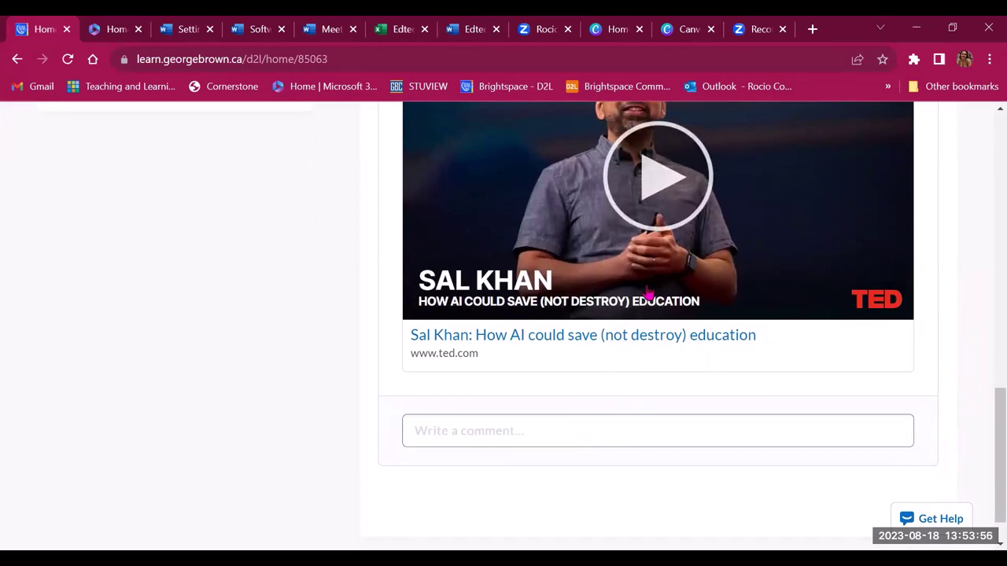
scroll(648, 295, up, 3)
scroll(561, 236, up, 2)
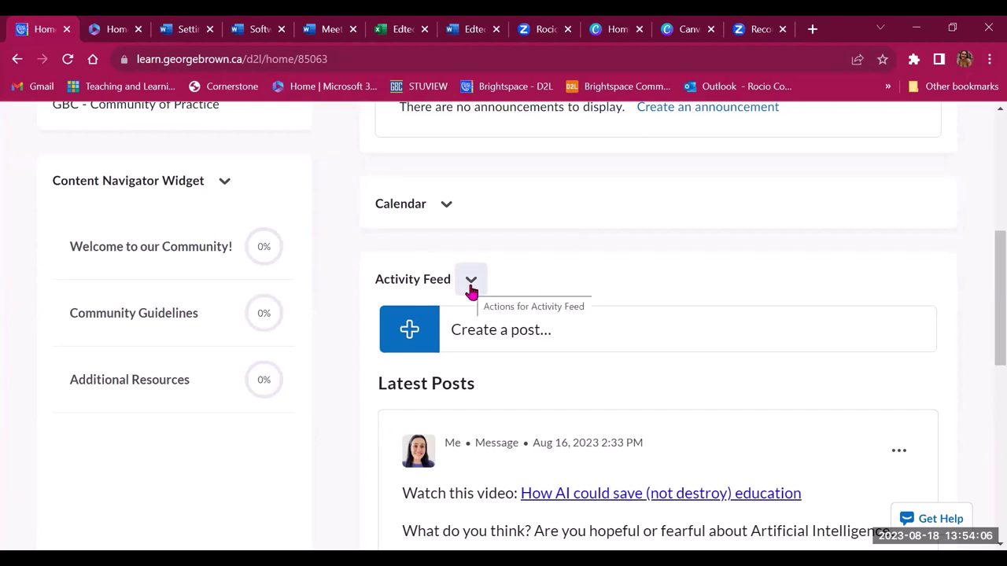
Go from the course homepage back to the Discussions list
scroll(425, 275, up, 5)
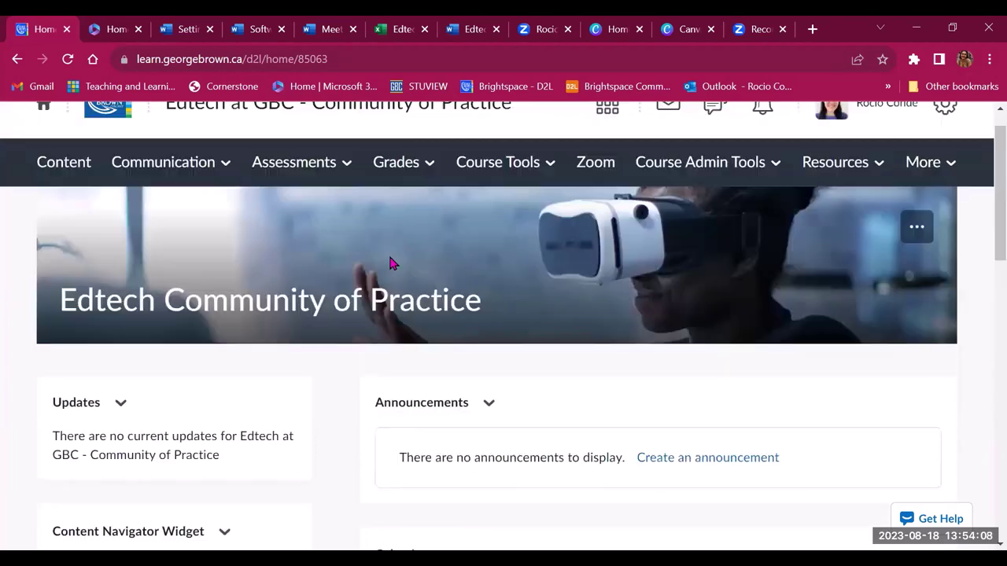
click(203, 195)
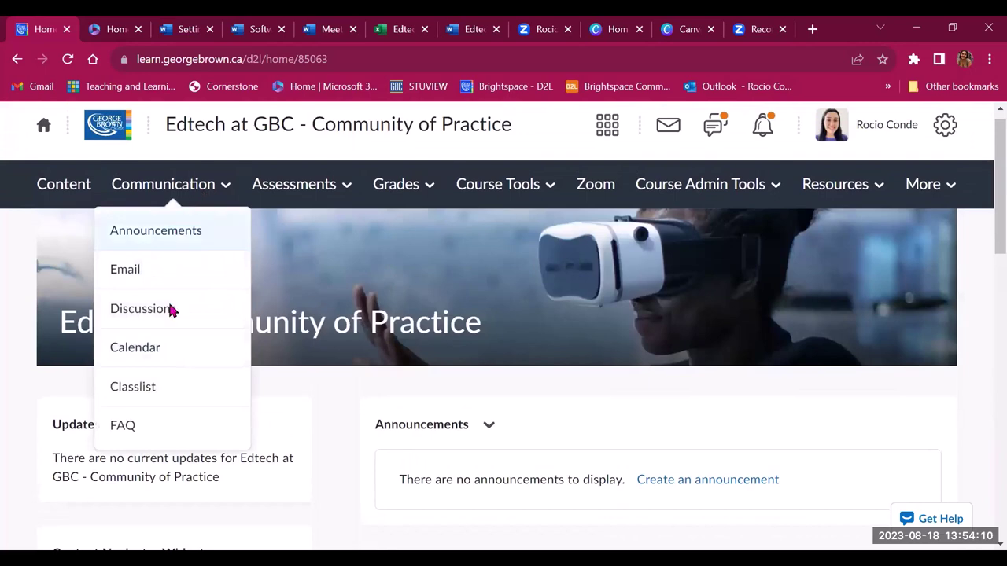
click(168, 308)
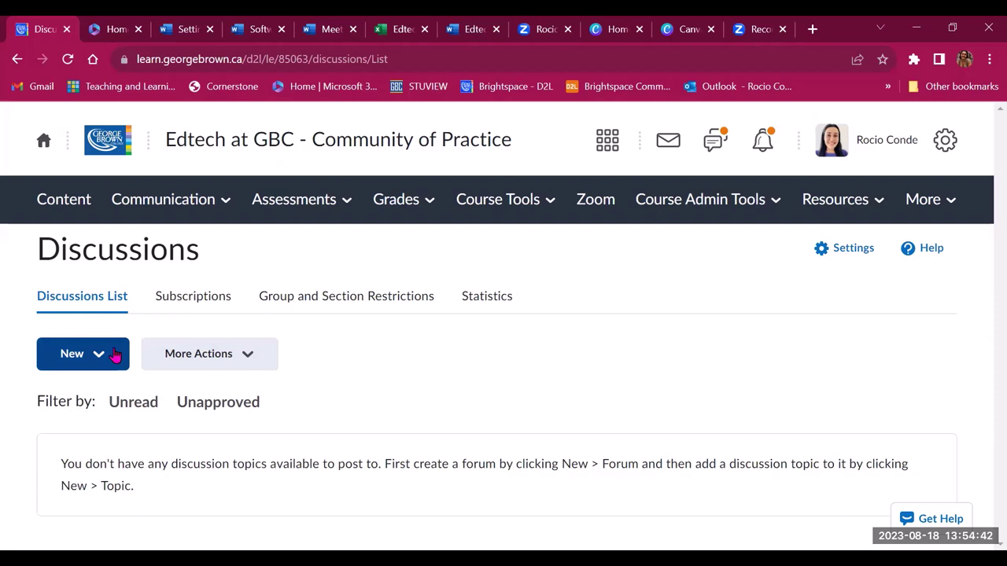
Open the course's FAQ page and read the question and answer under the General Information category
click(163, 206)
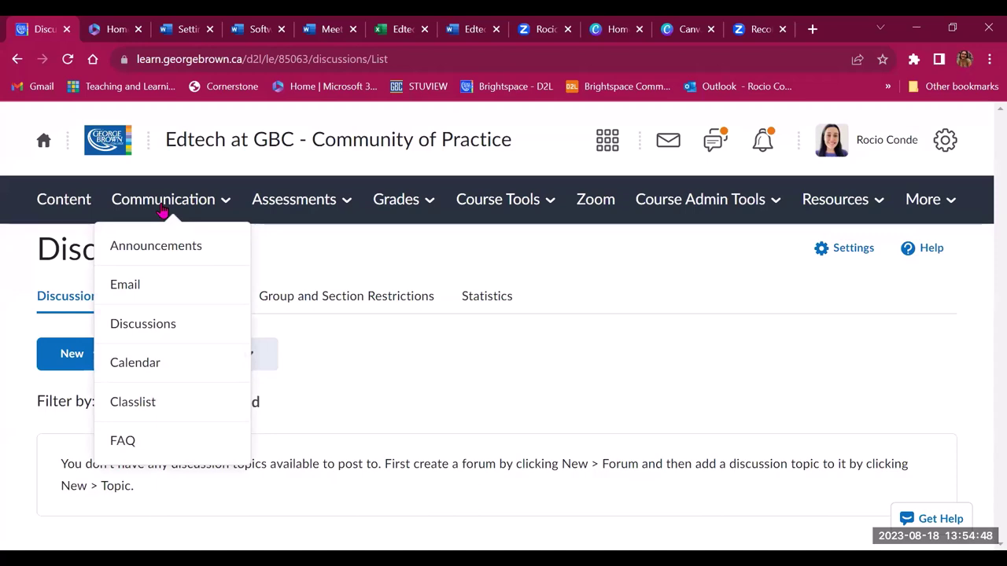
click(140, 445)
scroll(252, 388, down, 3)
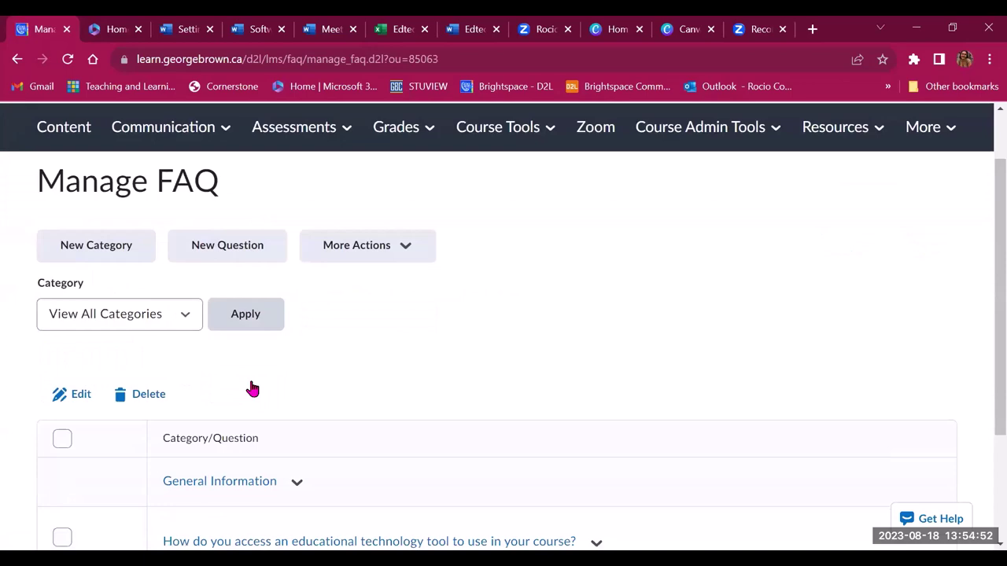
scroll(265, 418, down, 1)
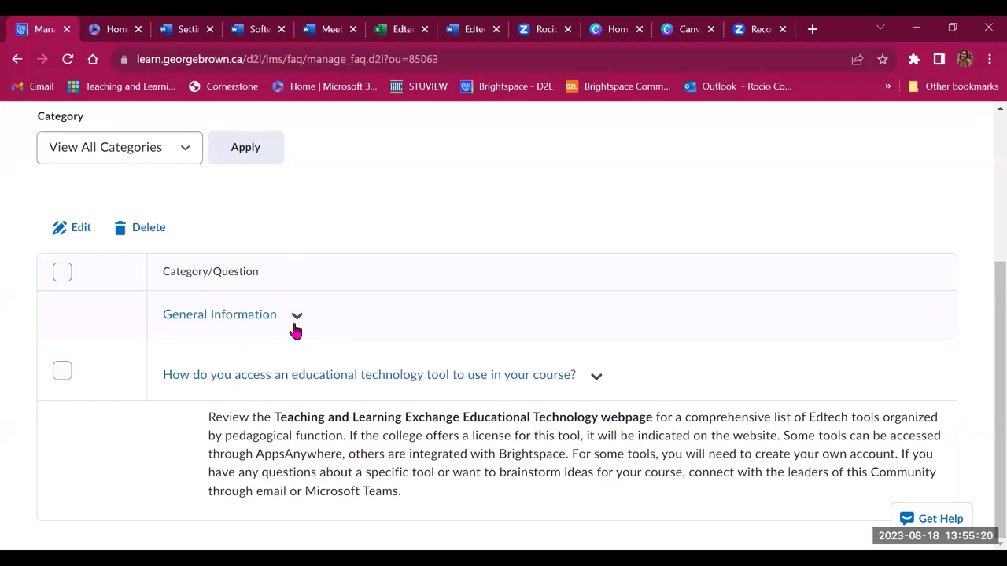
scroll(294, 330, up, 3)
scroll(275, 434, down, 3)
scroll(343, 441, up, 3)
Review which communication tools and course tools are available for the community course
click(197, 187)
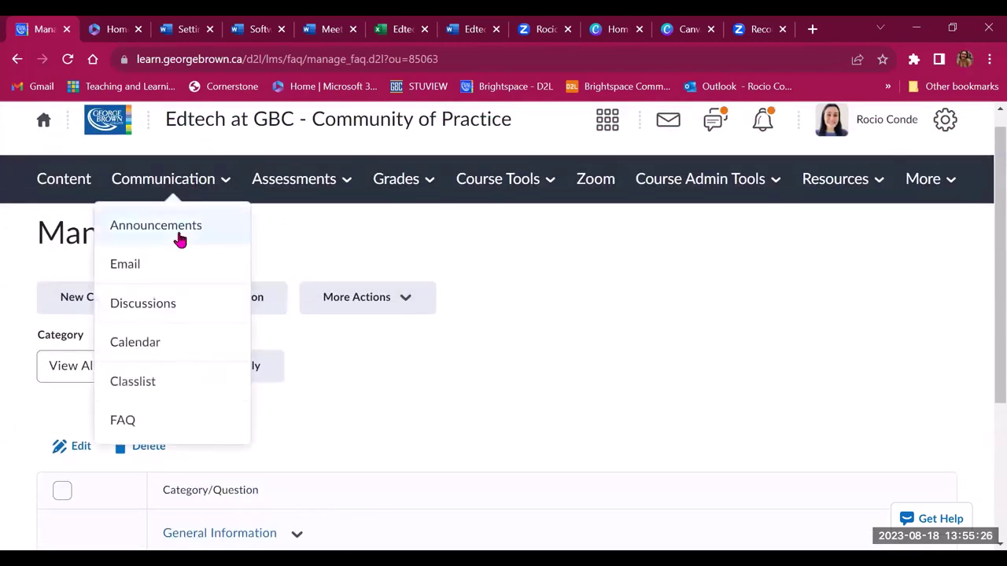
click(496, 183)
right_click(497, 183)
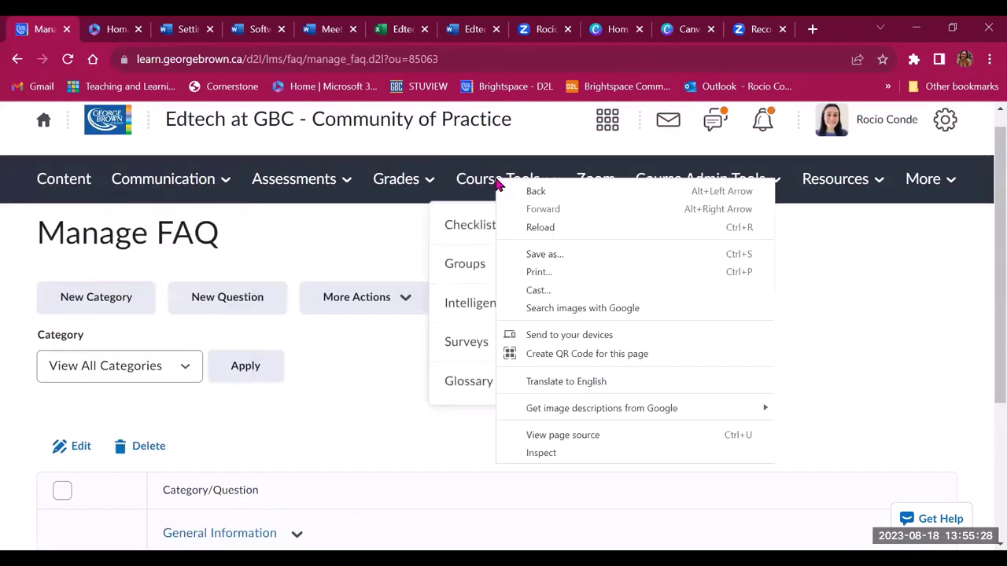
click(475, 182)
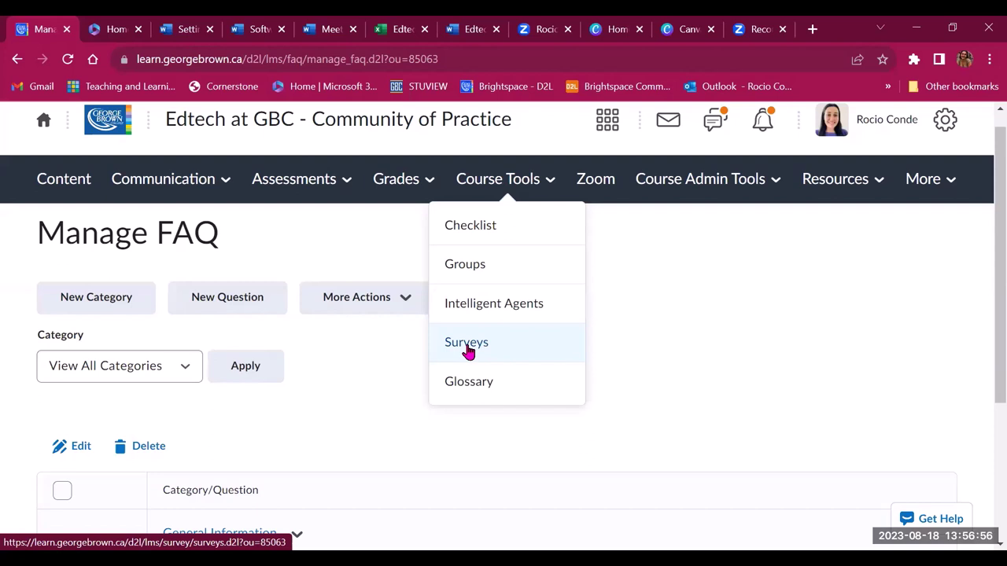
click(166, 181)
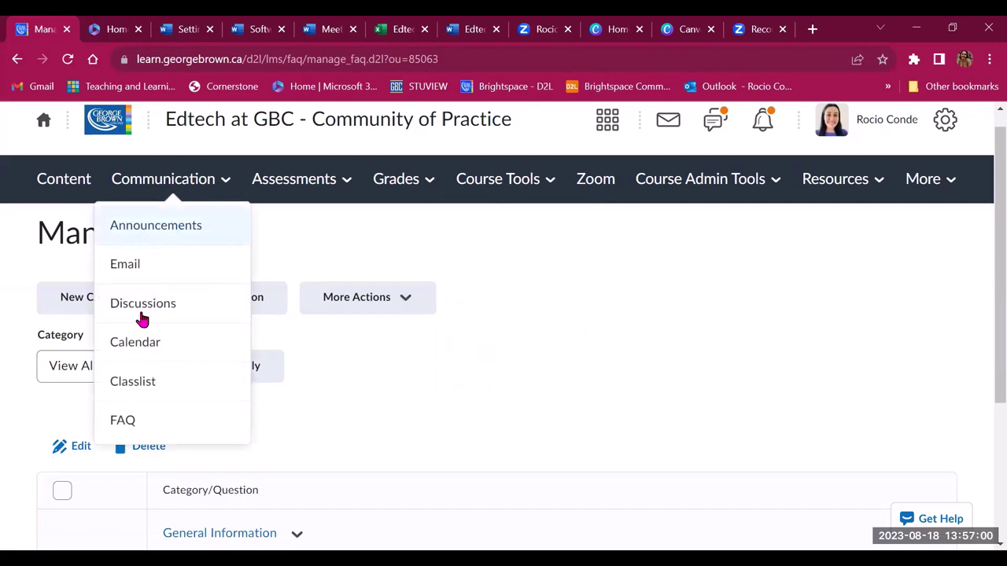
click(543, 193)
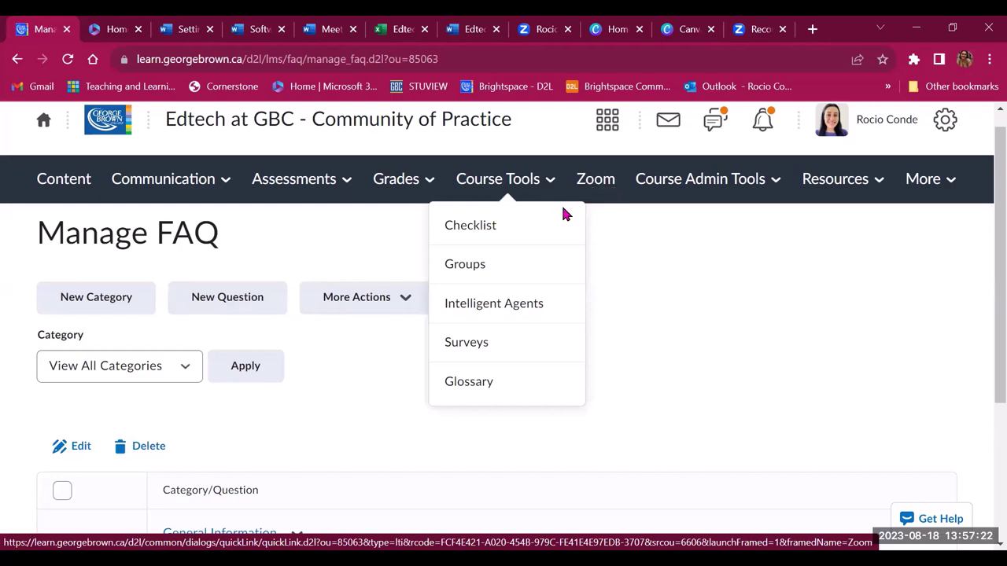
Open the course content and view the "Welcome to our Community!" module from the table of contents
click(60, 187)
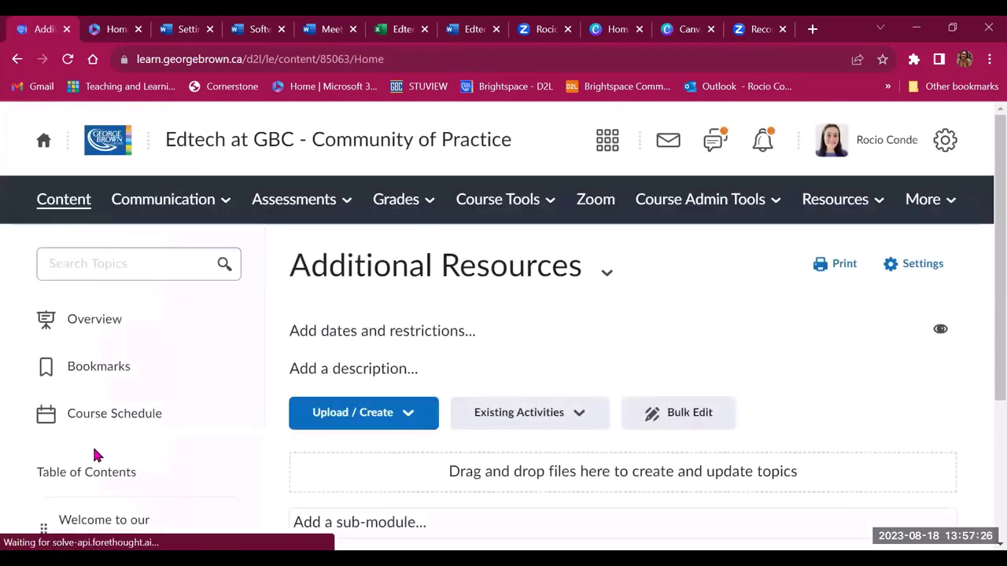
scroll(95, 456, down, 2)
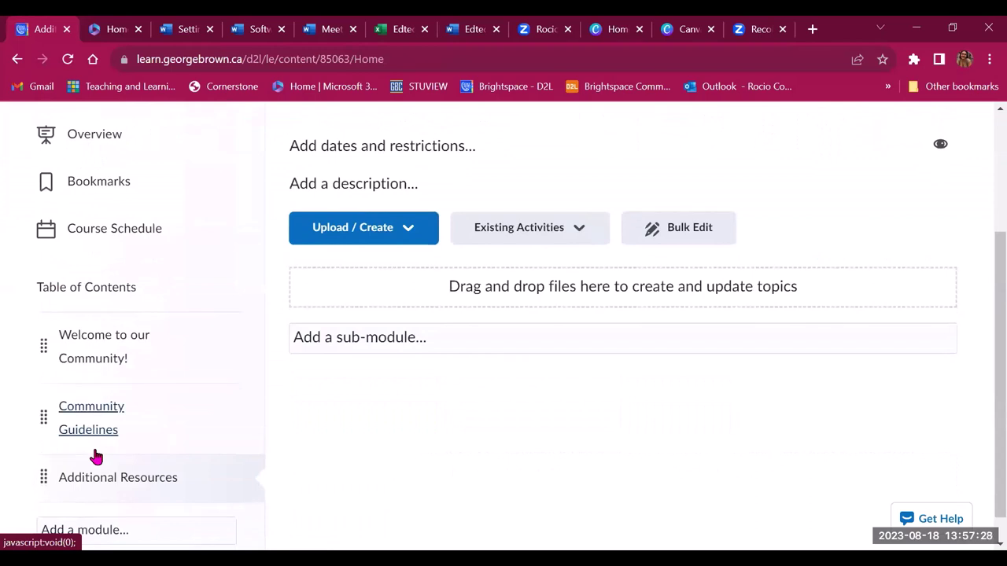
scroll(95, 457, down, 1)
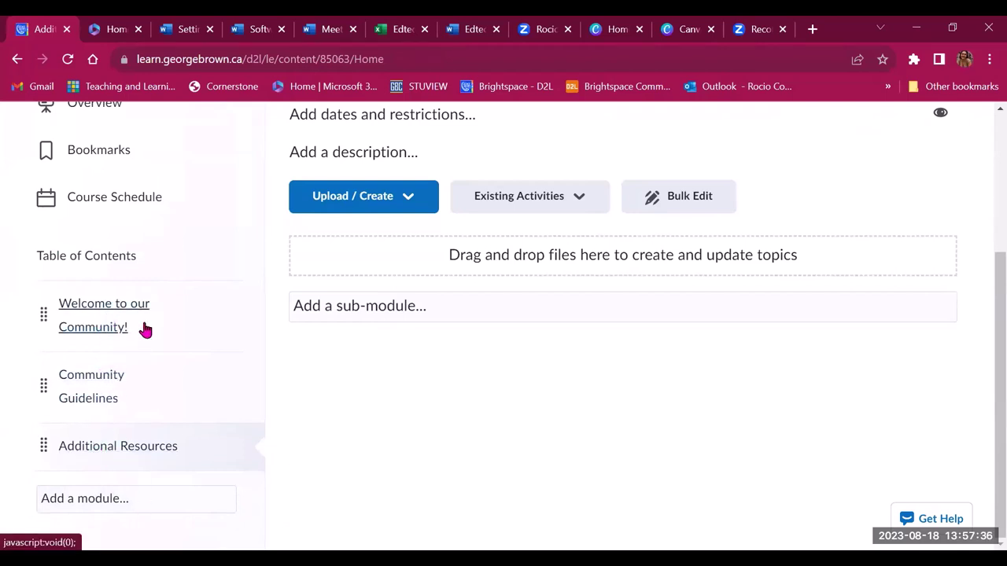
click(85, 324)
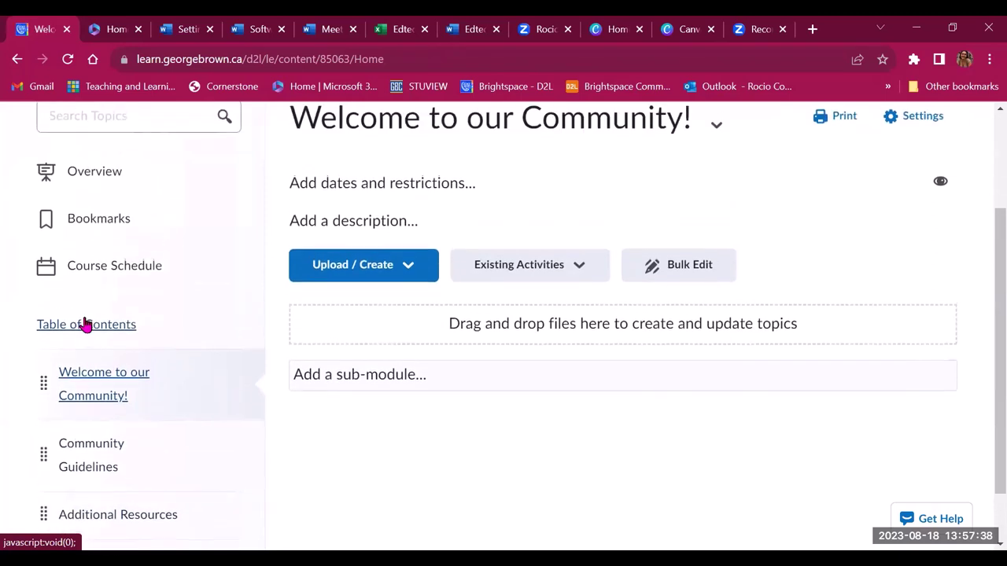
scroll(110, 387, down, 1)
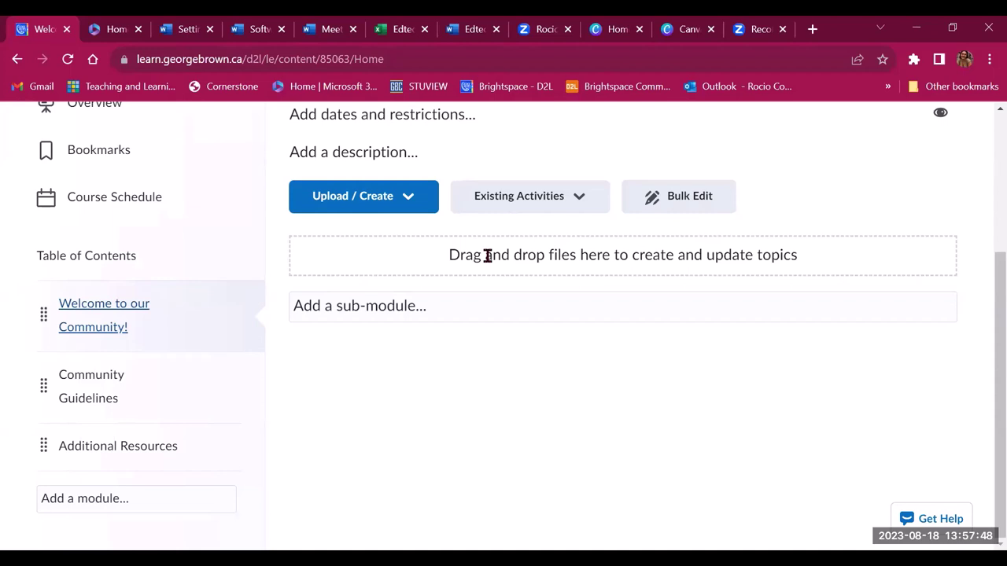
Examine the types of content that can be uploaded or created in the welcome module, without adding any
click(423, 207)
scroll(392, 383, down, 2)
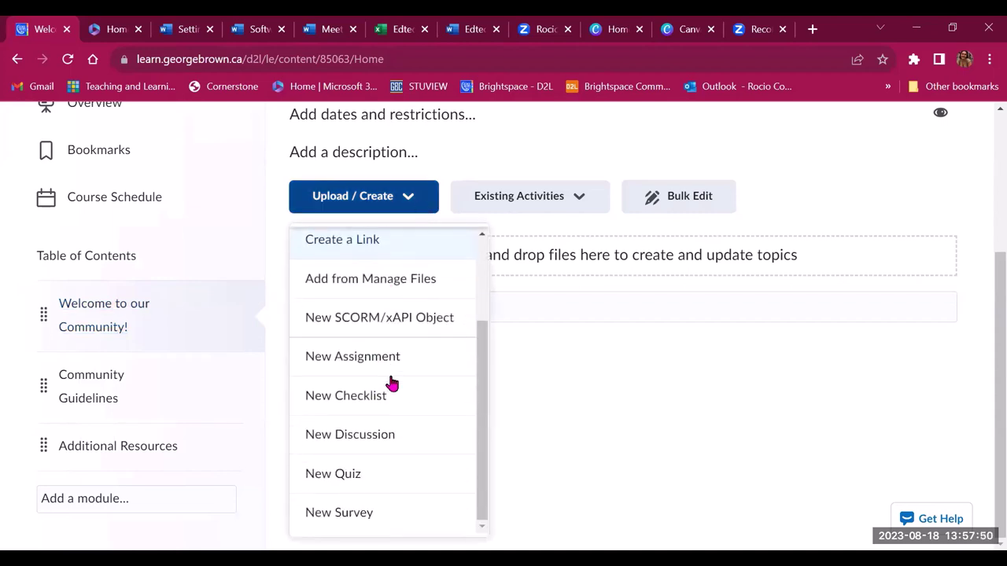
scroll(397, 324, up, 2)
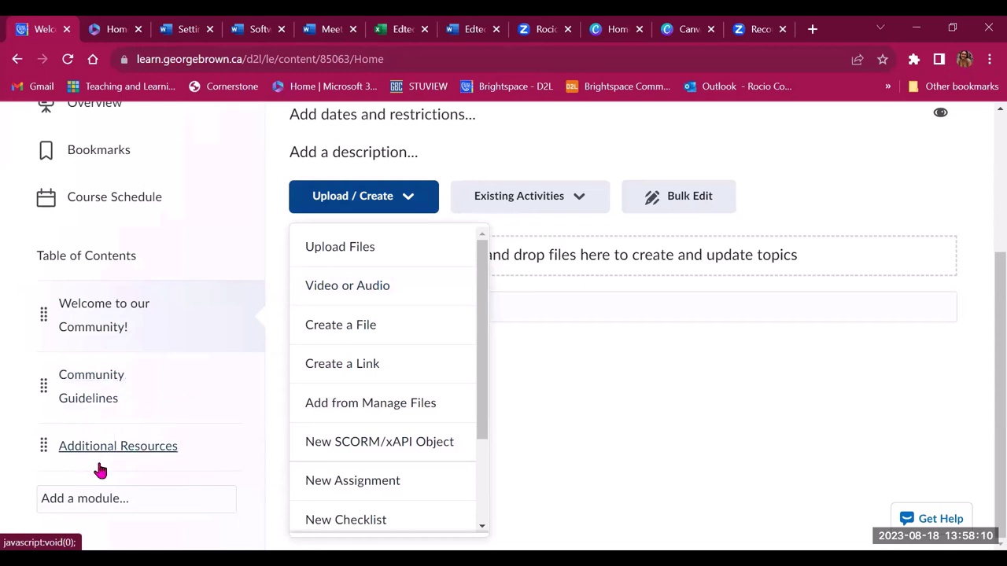
click(596, 366)
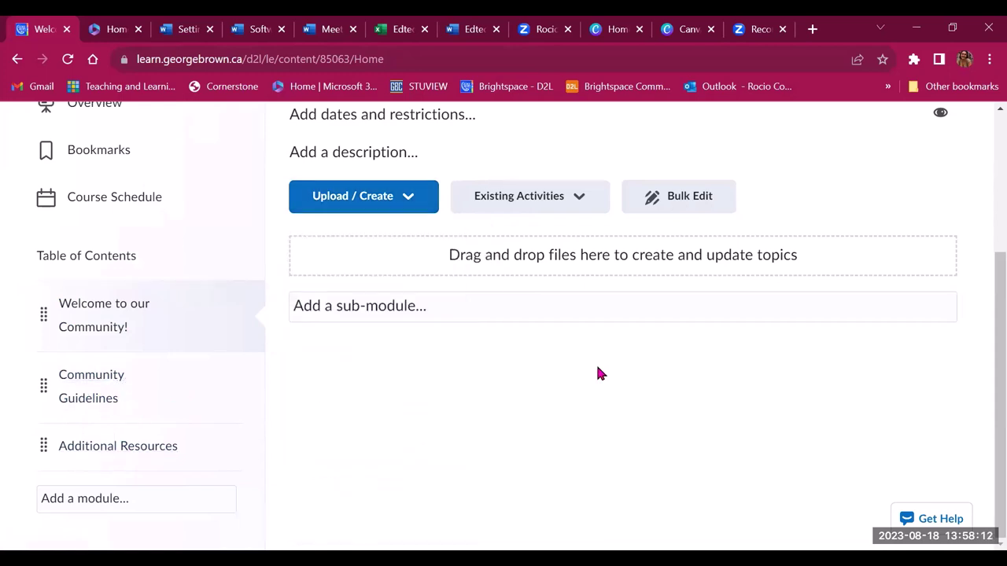